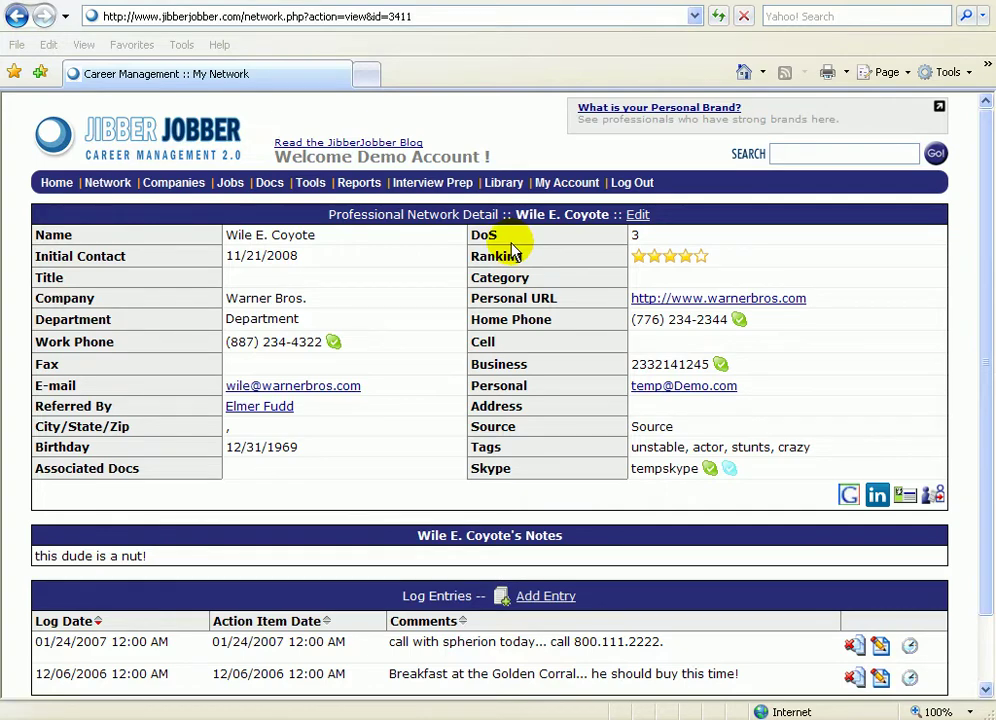
- Go from Wile E. Coyote's detail page to the Network contact list
left_click(107, 182)
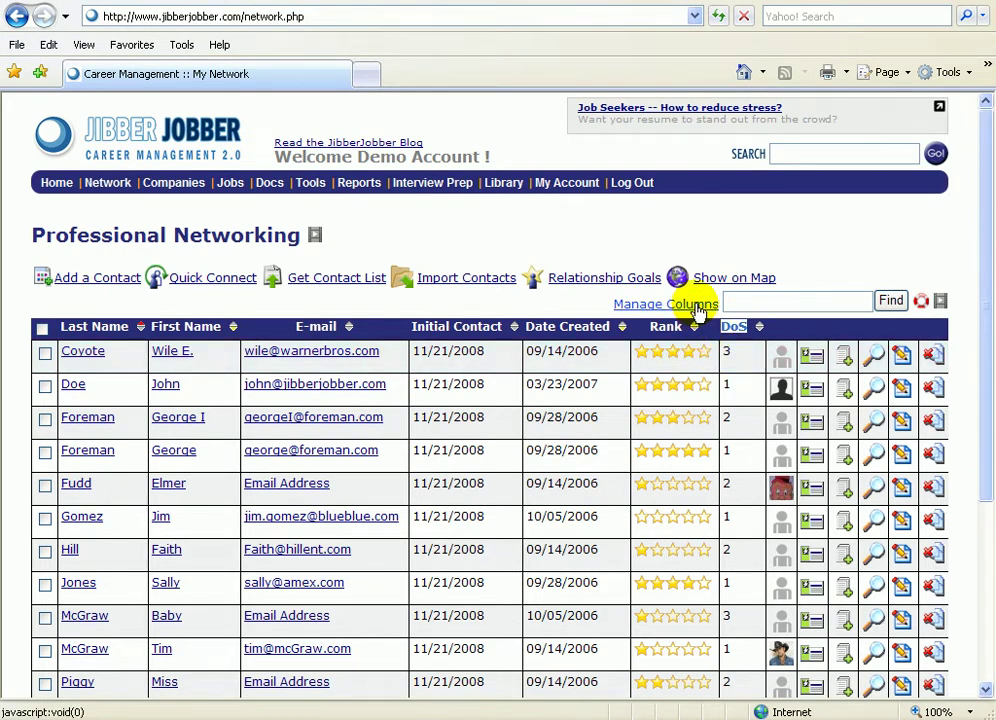
left_click(695, 305)
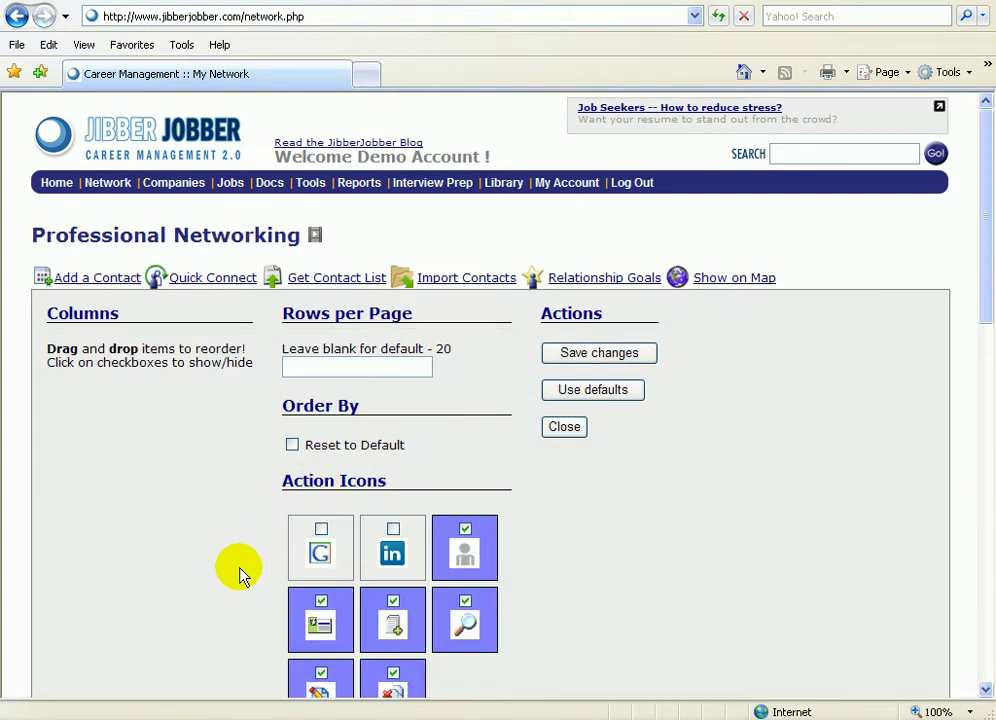
scroll(240, 572, "down", 2)
scroll(240, 574, "down", 5)
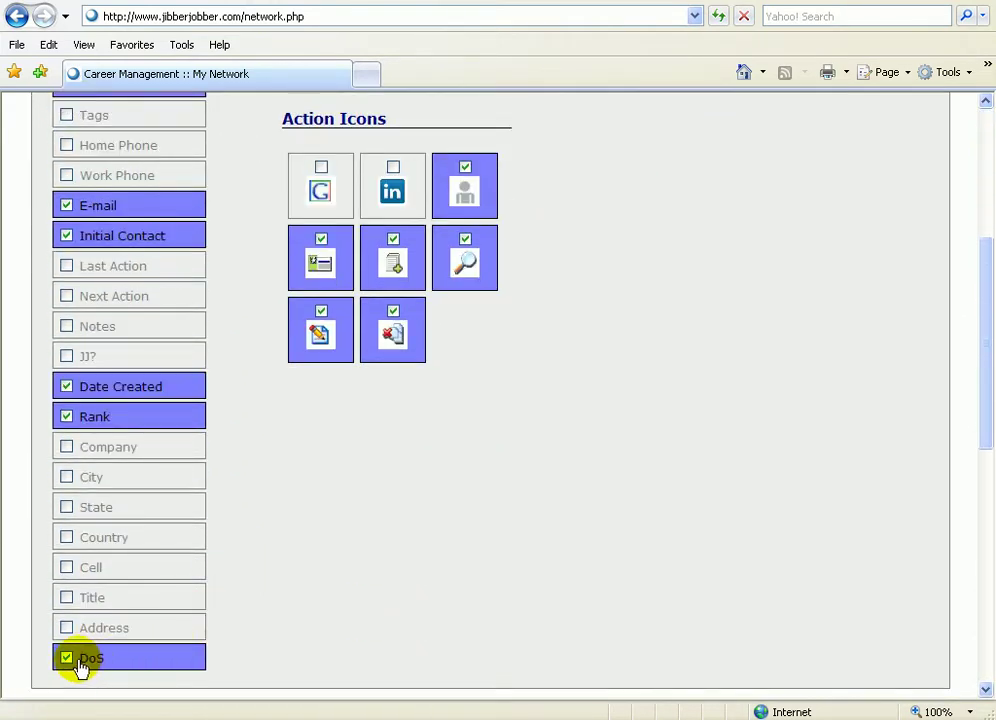
scroll(225, 596, "up", 5)
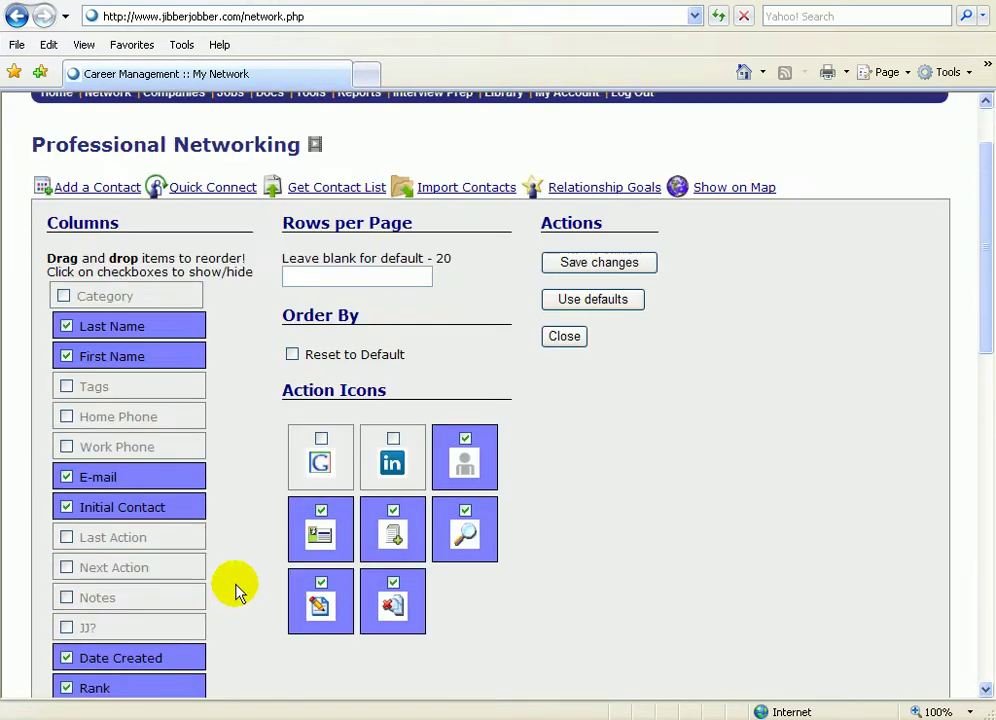
left_click(566, 335)
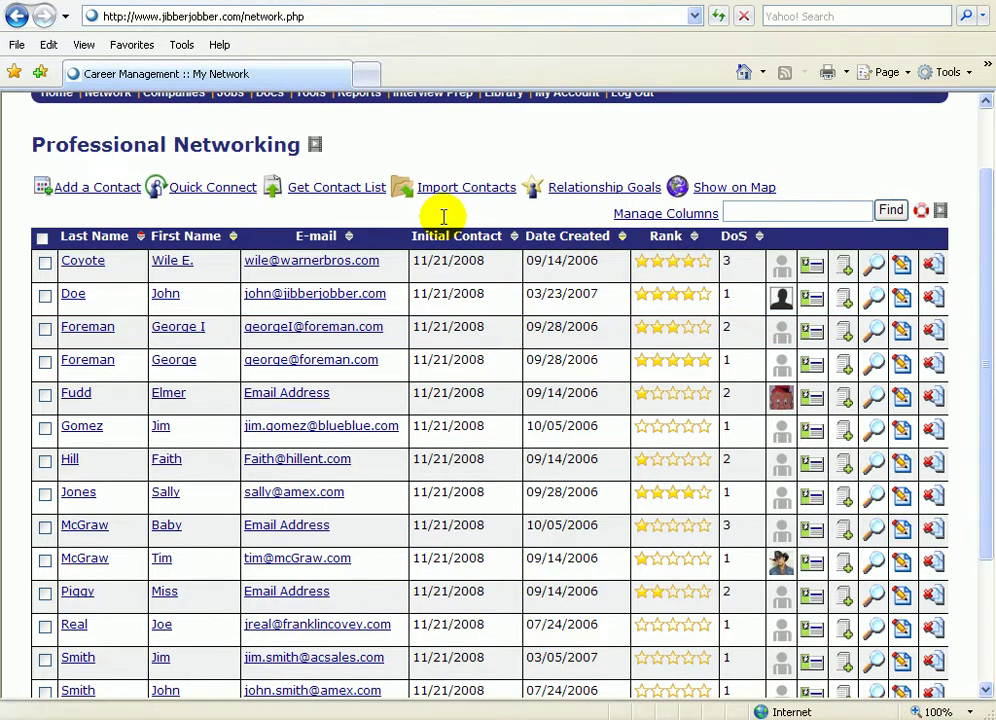
scroll(113, 137, "up", 3)
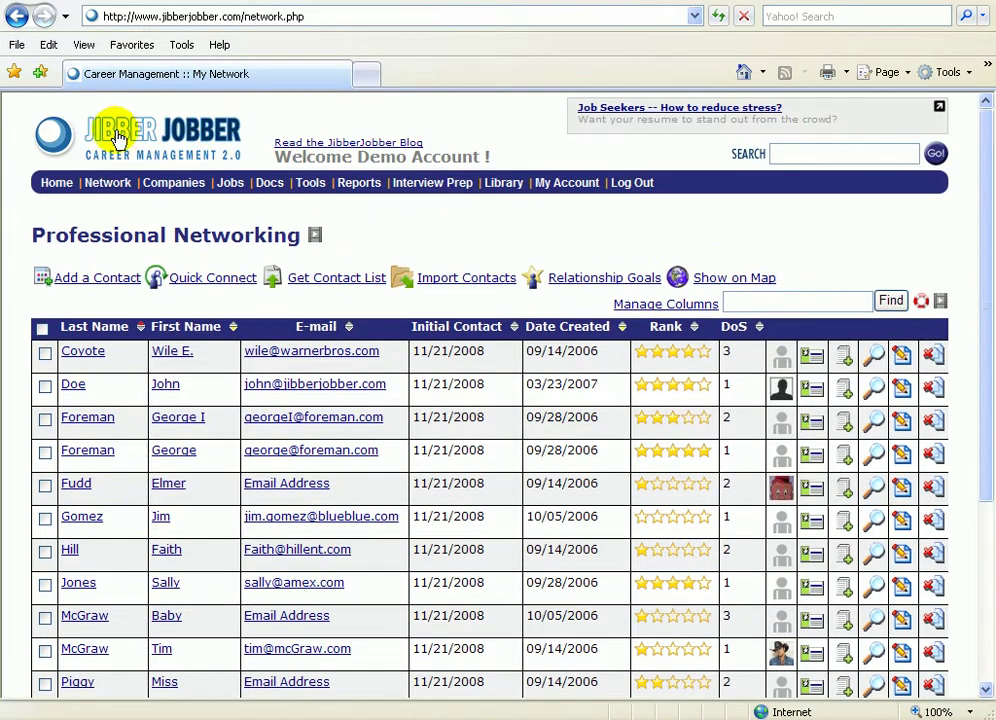
- Start a new contact with First Name Sam, Referred By Coyote, Wile E
mouse_move(107, 185)
left_click(106, 210)
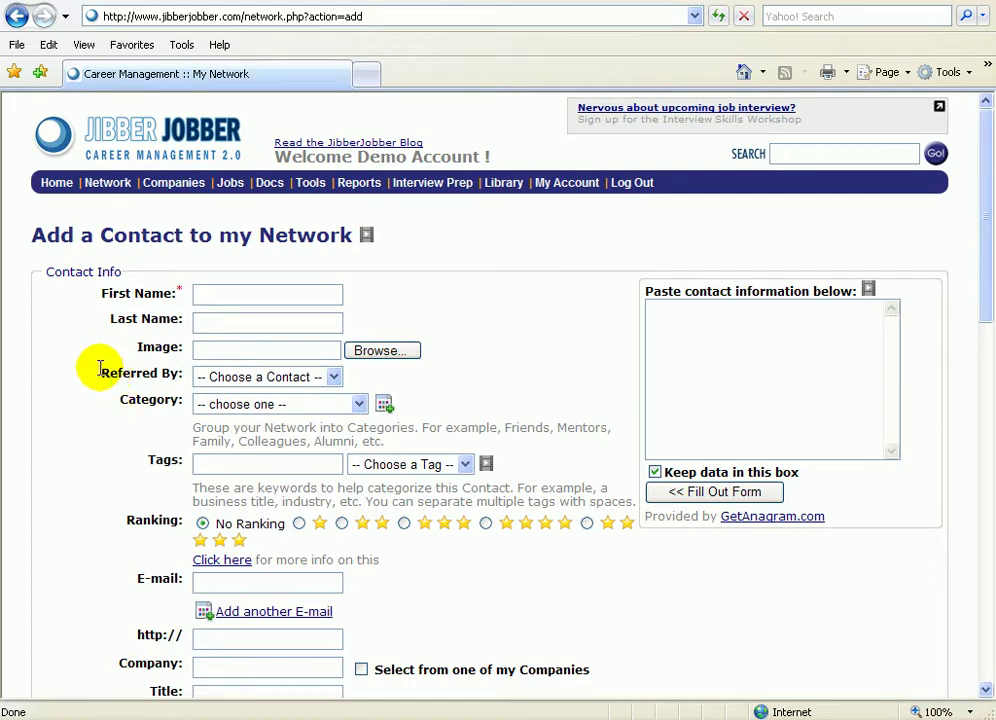
left_click_drag(103, 374, 180, 379)
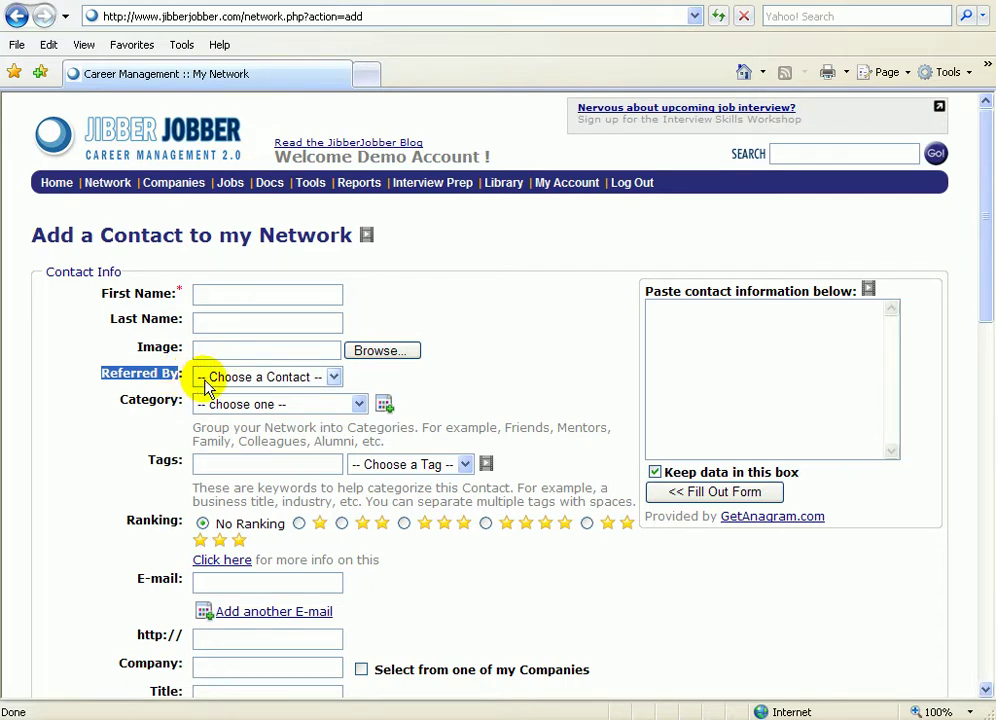
left_click(207, 380)
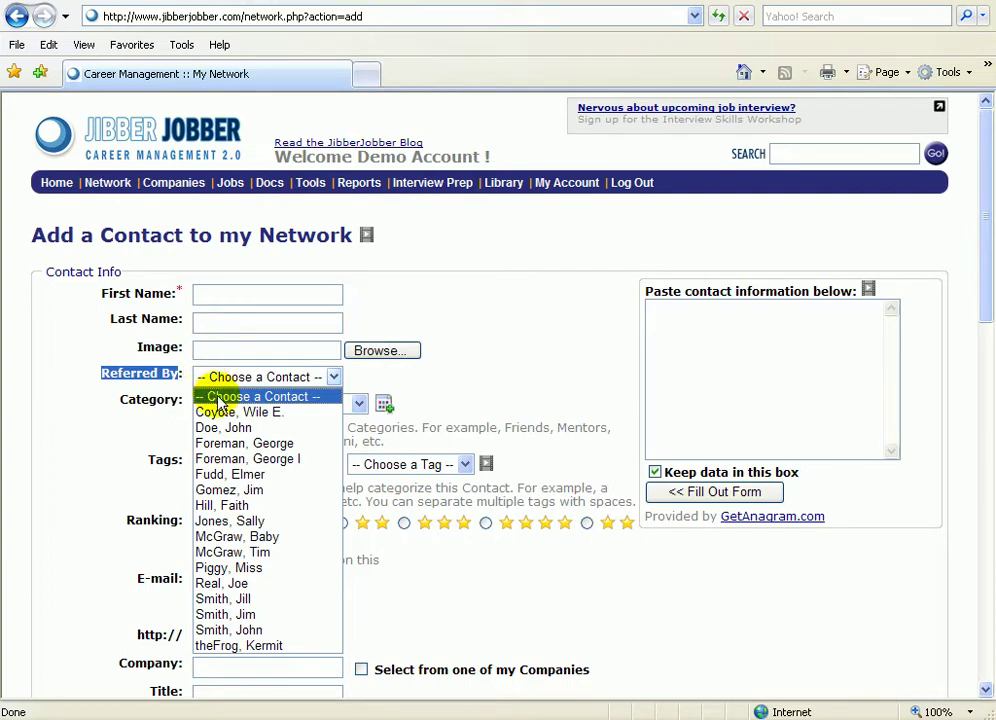
left_click(225, 416)
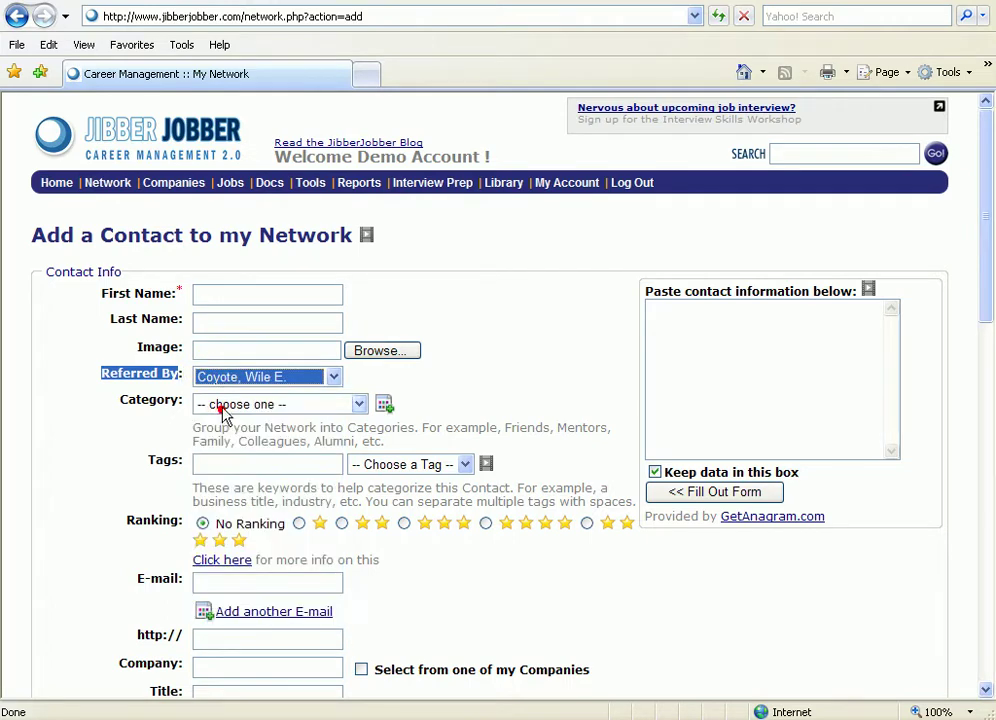
left_click(222, 298)
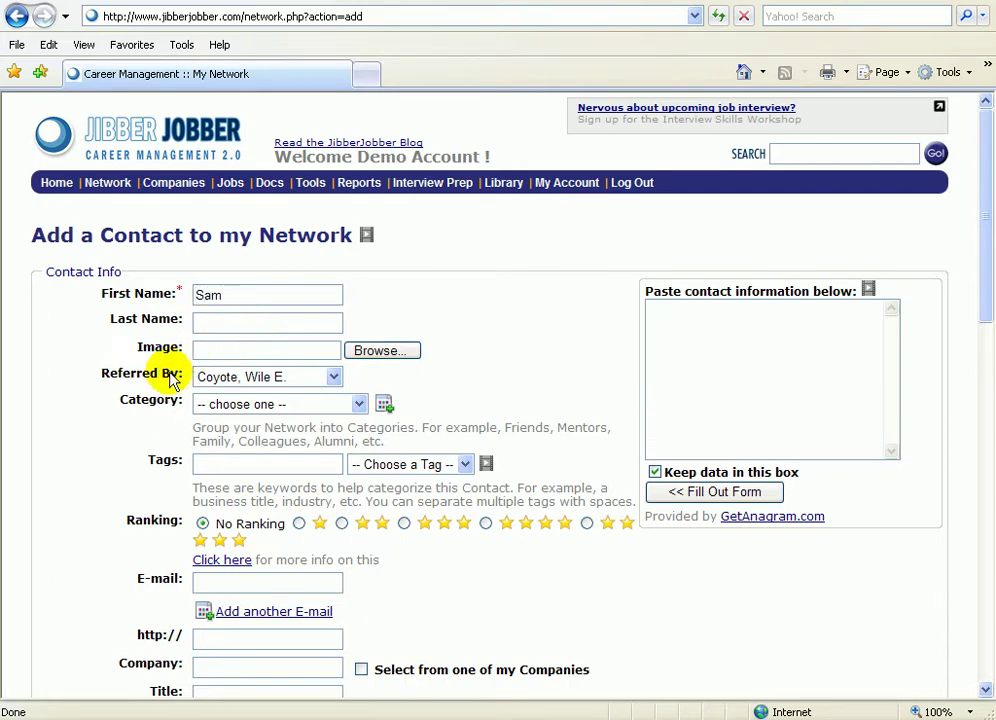
type("Sam")
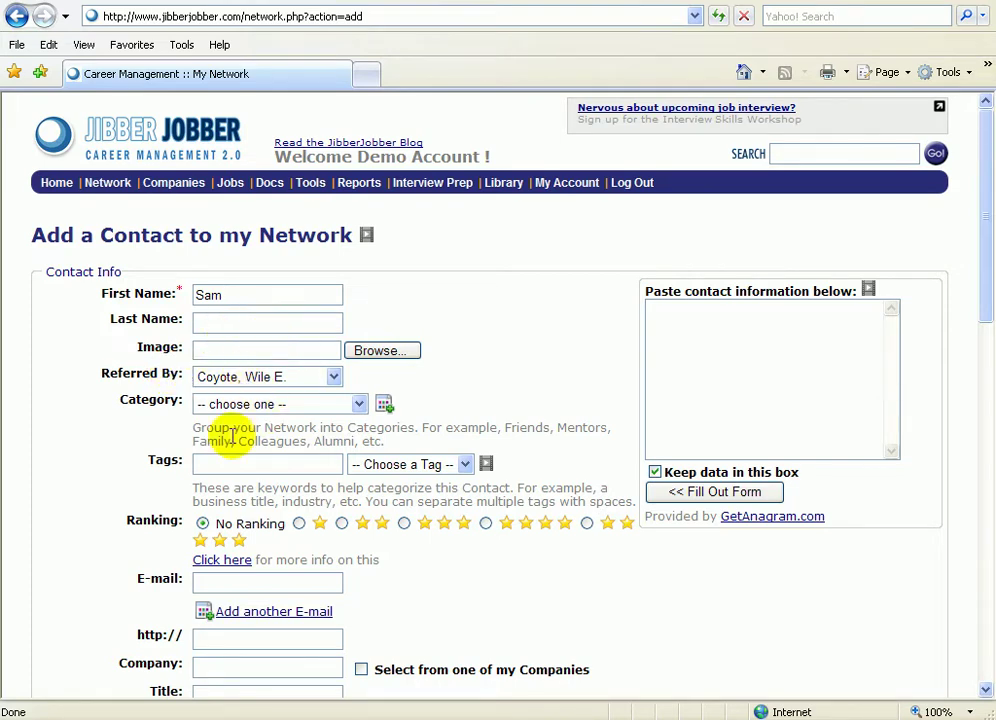
- Tick Save and go to Detail Page, then save the new contact Sam
scroll(186, 566, "down", 2)
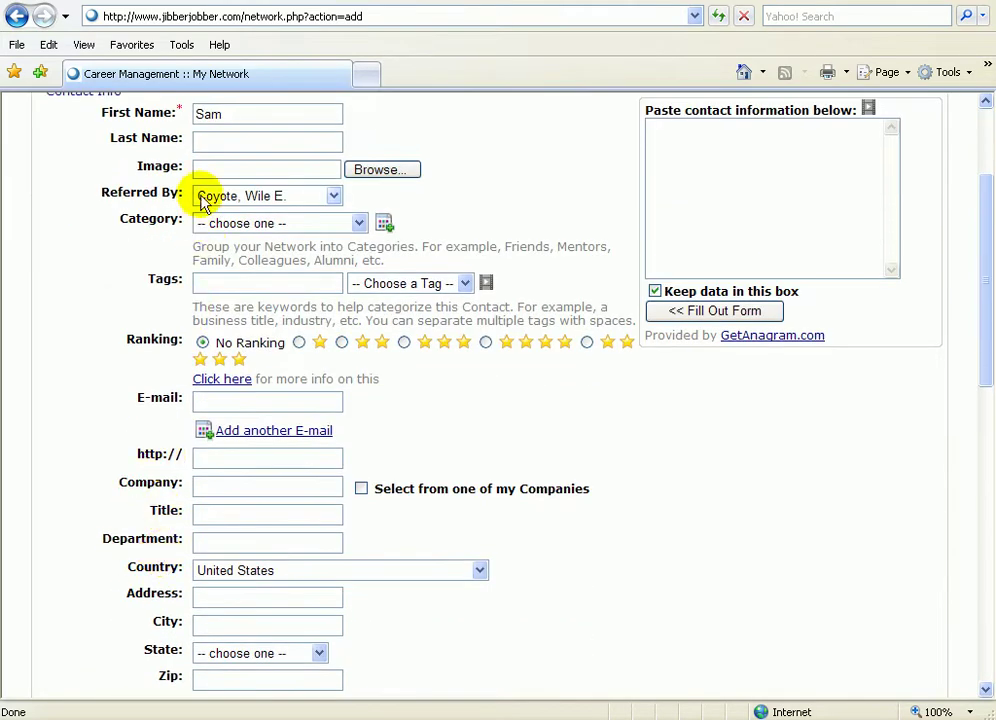
double_click(200, 117)
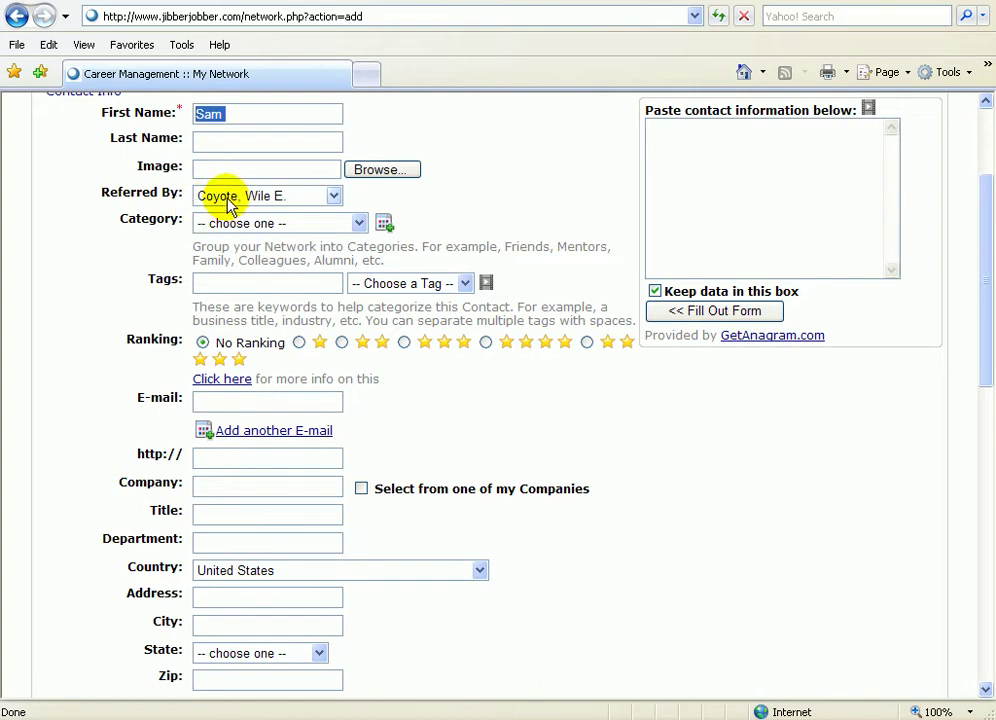
scroll(111, 488, "down", 8)
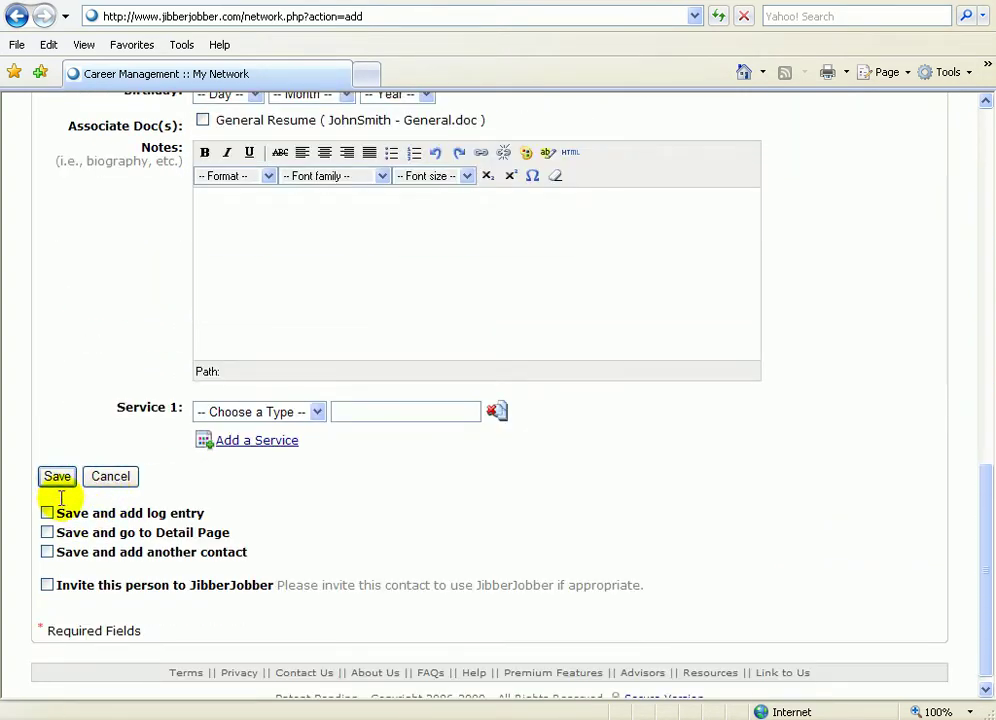
left_click(47, 532)
left_click(58, 477)
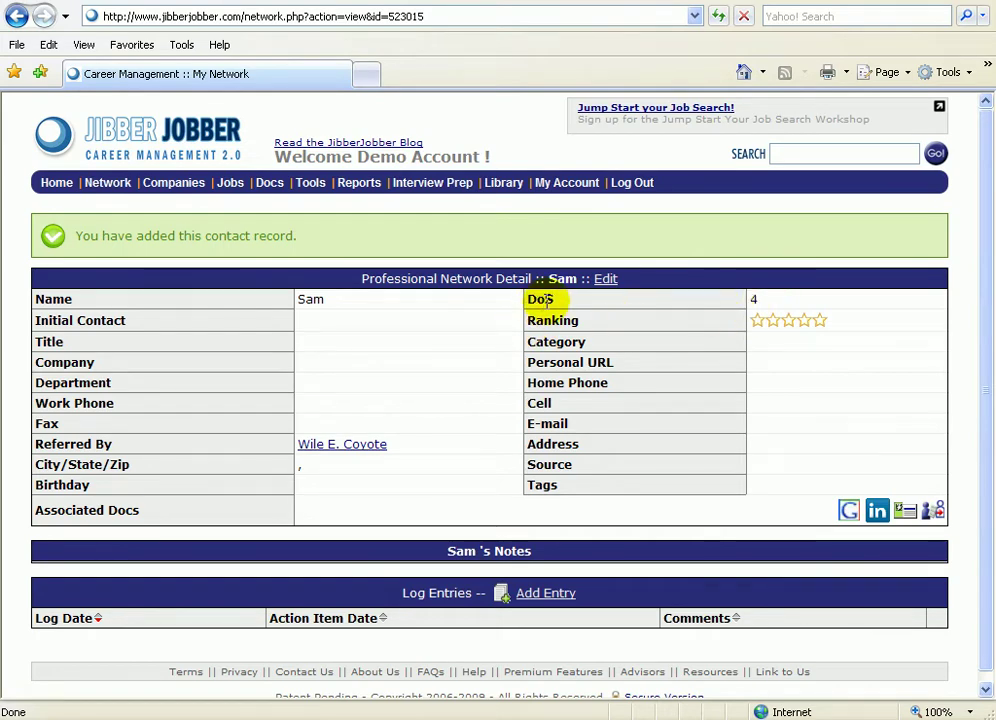
- Return to the network list and check Sam's DoS of 4
left_click(118, 189)
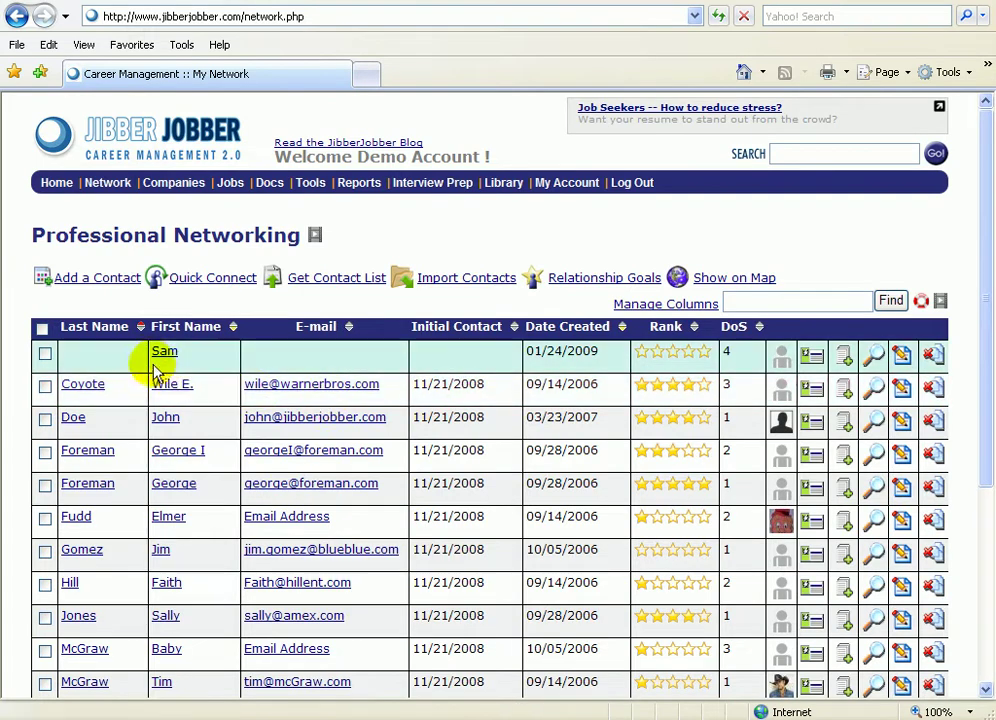
double_click(726, 351)
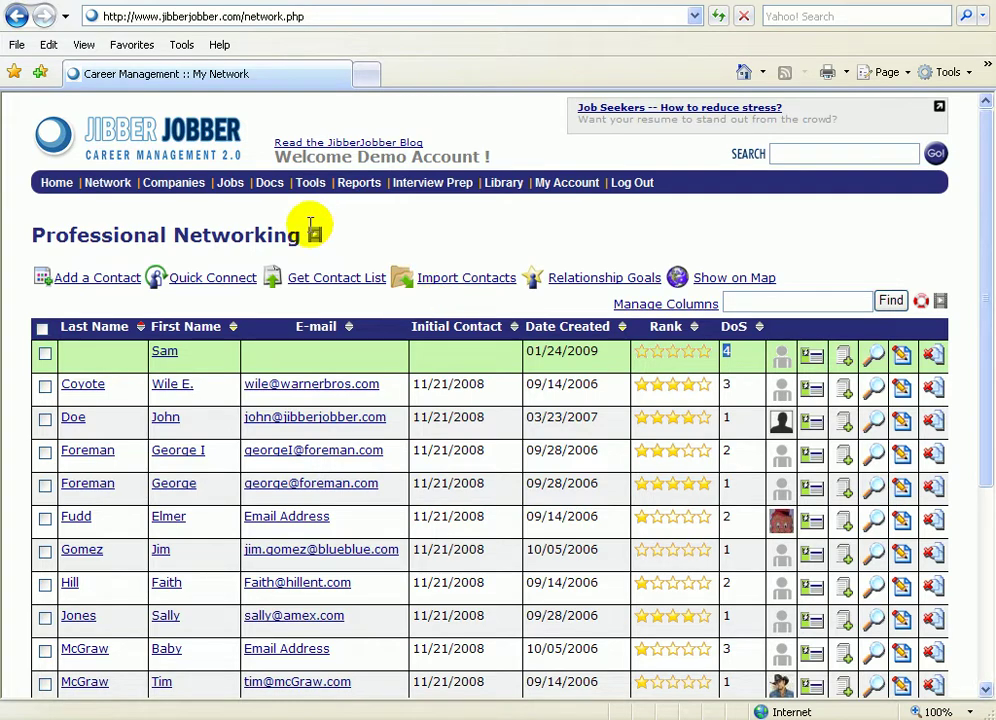
- Show the network Tree View and trace Sam's chain: Coyote, Fudd, Kermit
mouse_move(97, 193)
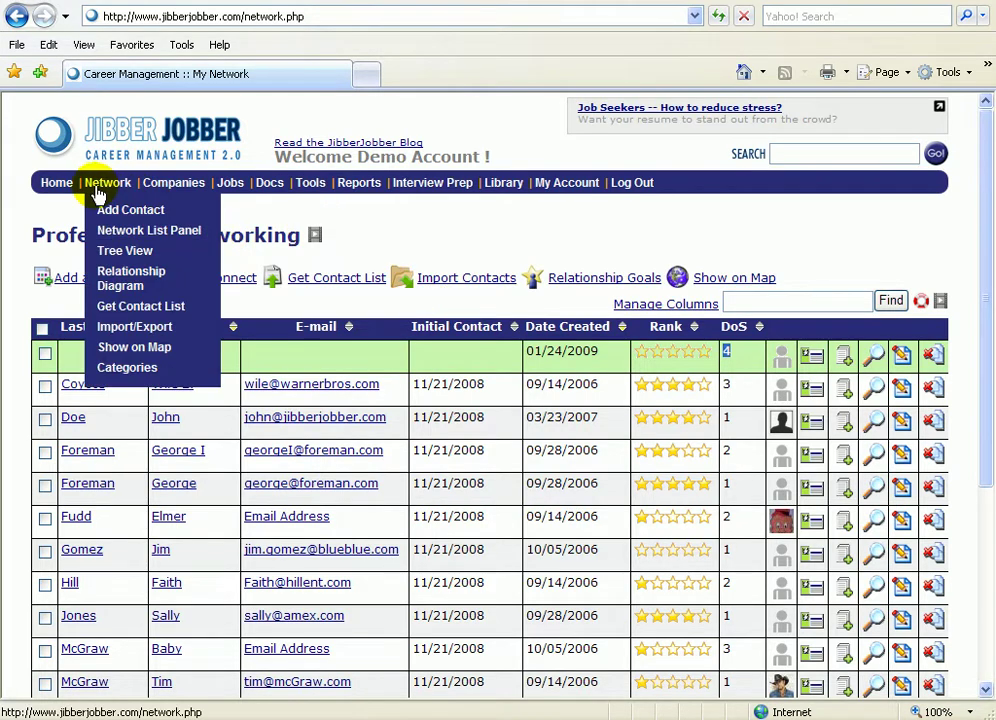
left_click(105, 253)
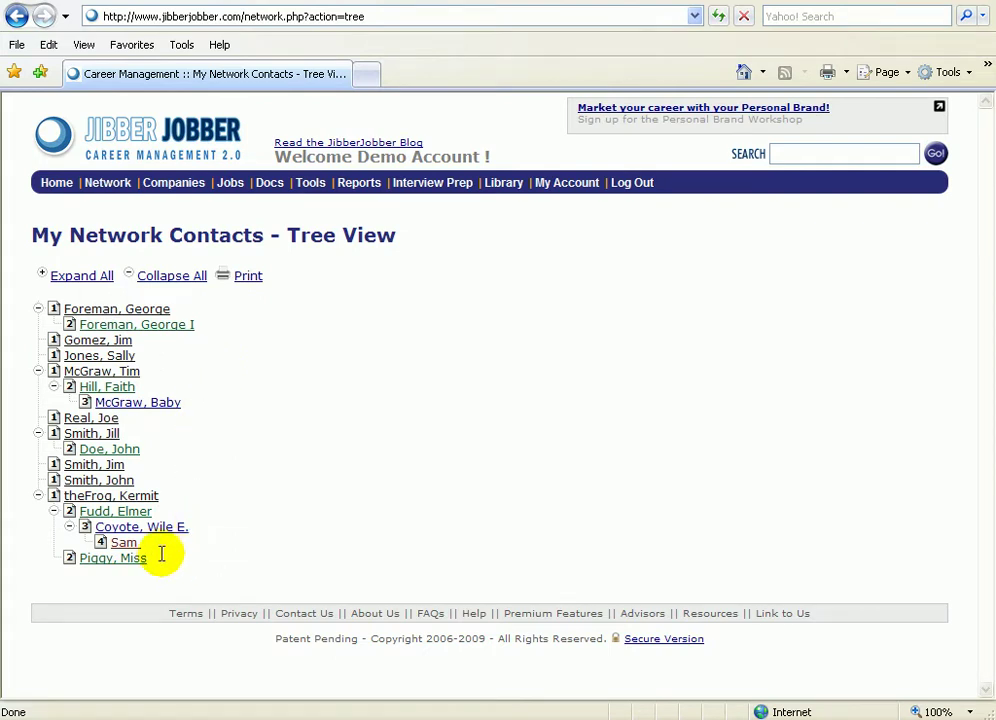
left_click_drag(138, 542, 101, 541)
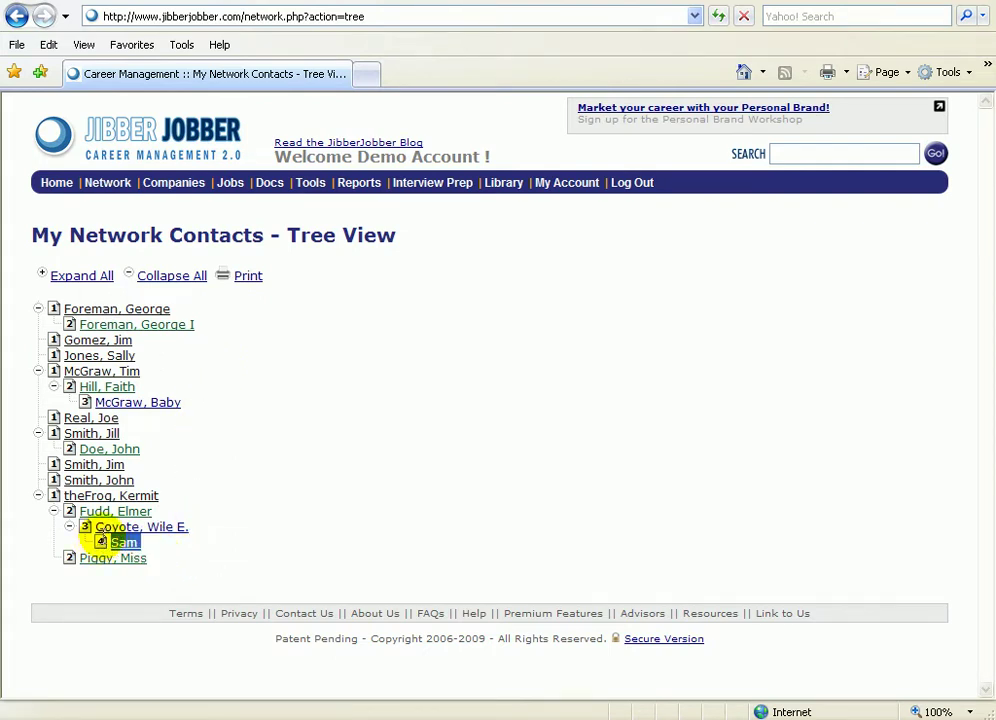
left_click_drag(193, 527, 62, 497)
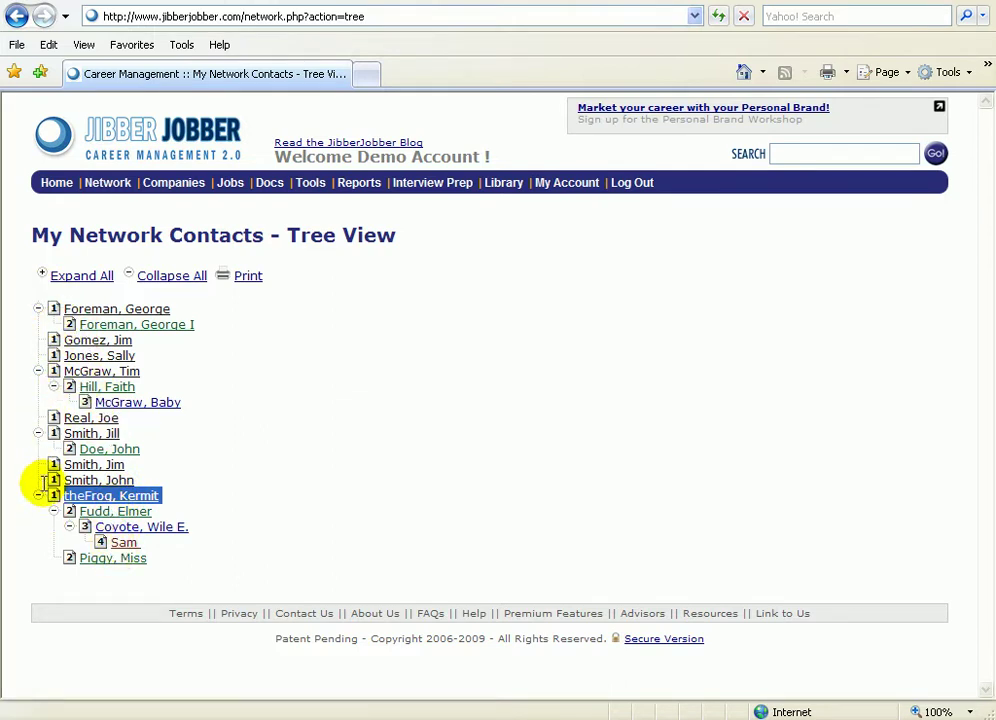
left_click(140, 542)
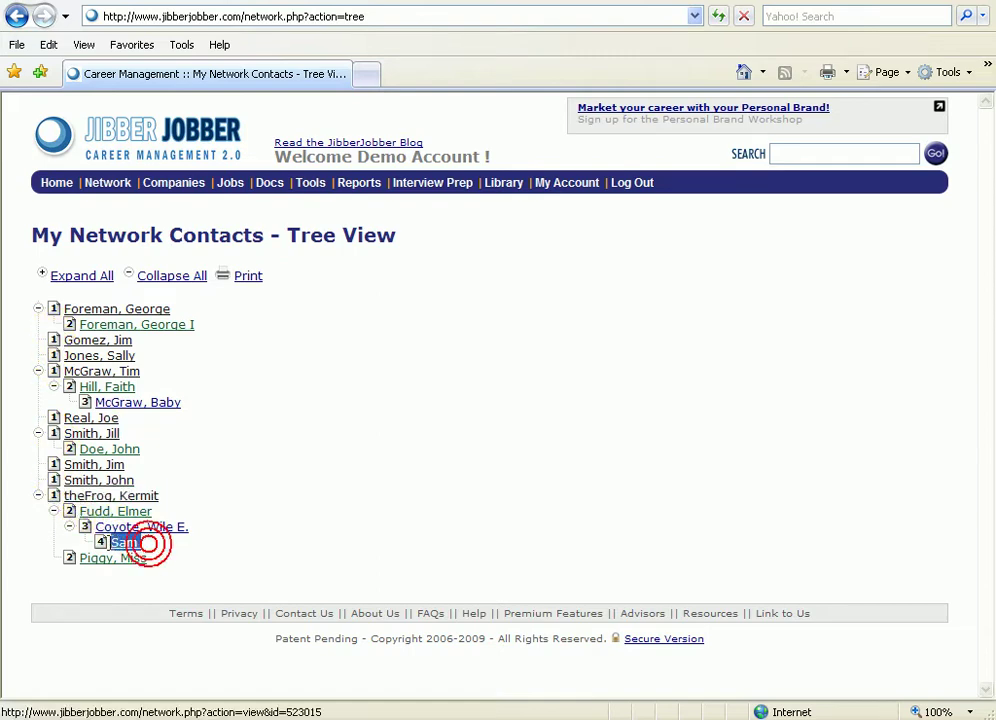
- Open Sam's detail page from his entry in the network tree
double_click(150, 542)
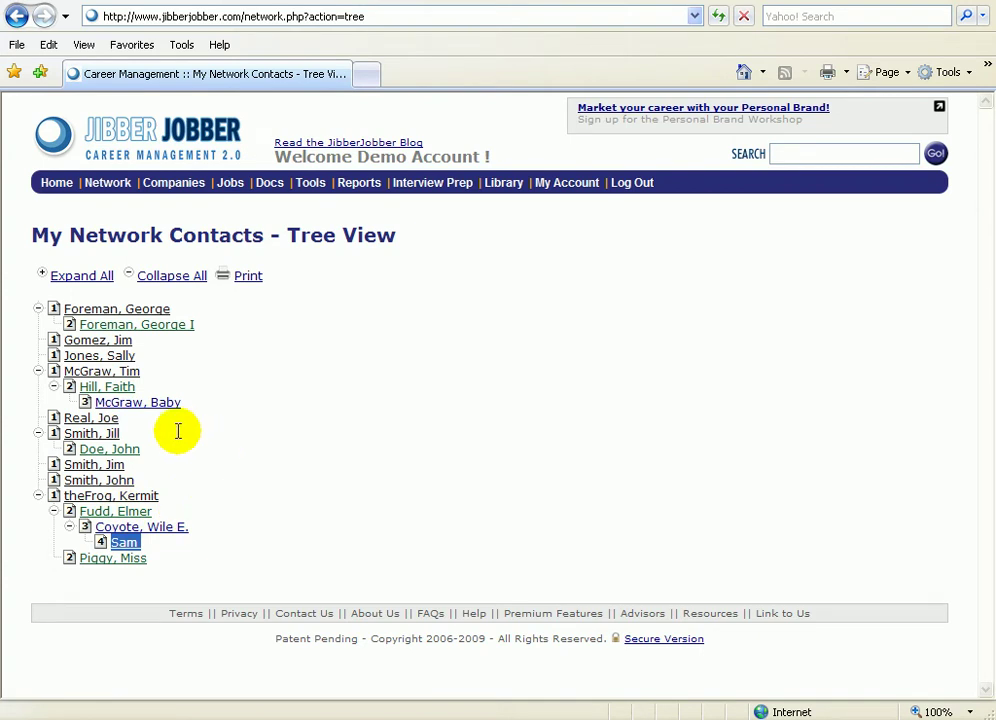
left_click_drag(140, 538, 147, 541)
double_click(125, 541)
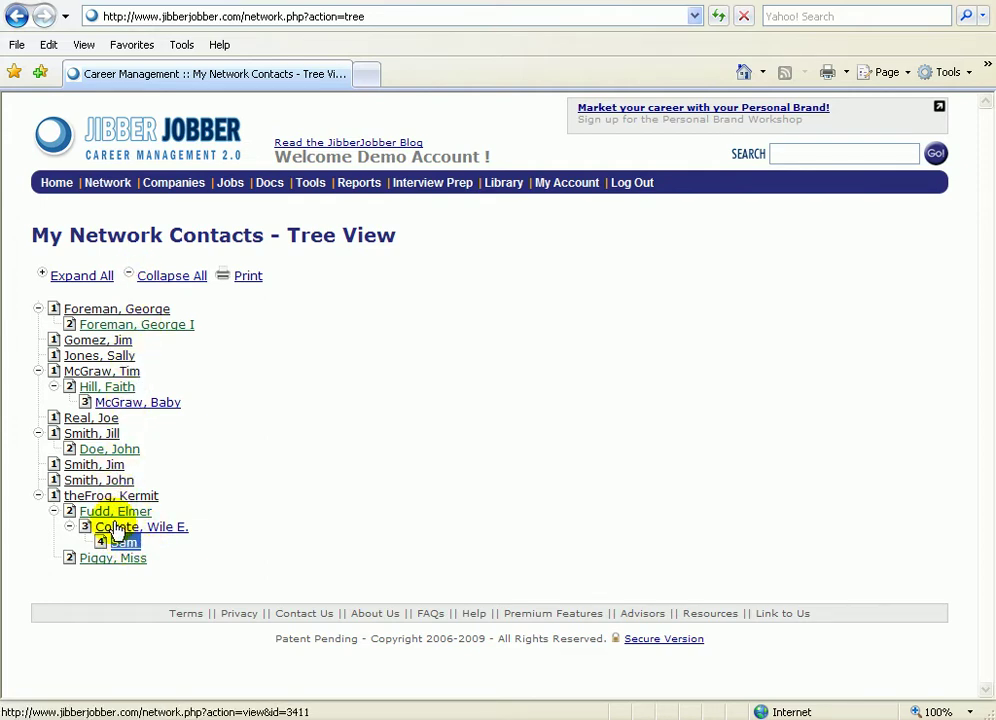
left_click(120, 545)
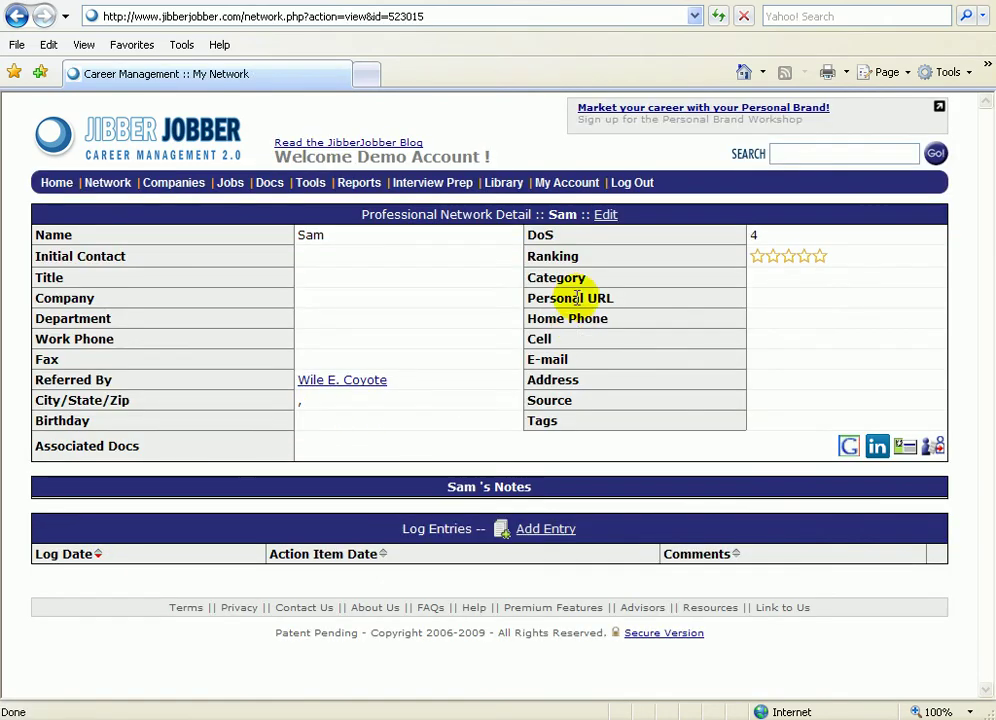
- Set Sam's Ranking to five stars on his detail page
double_click(547, 254)
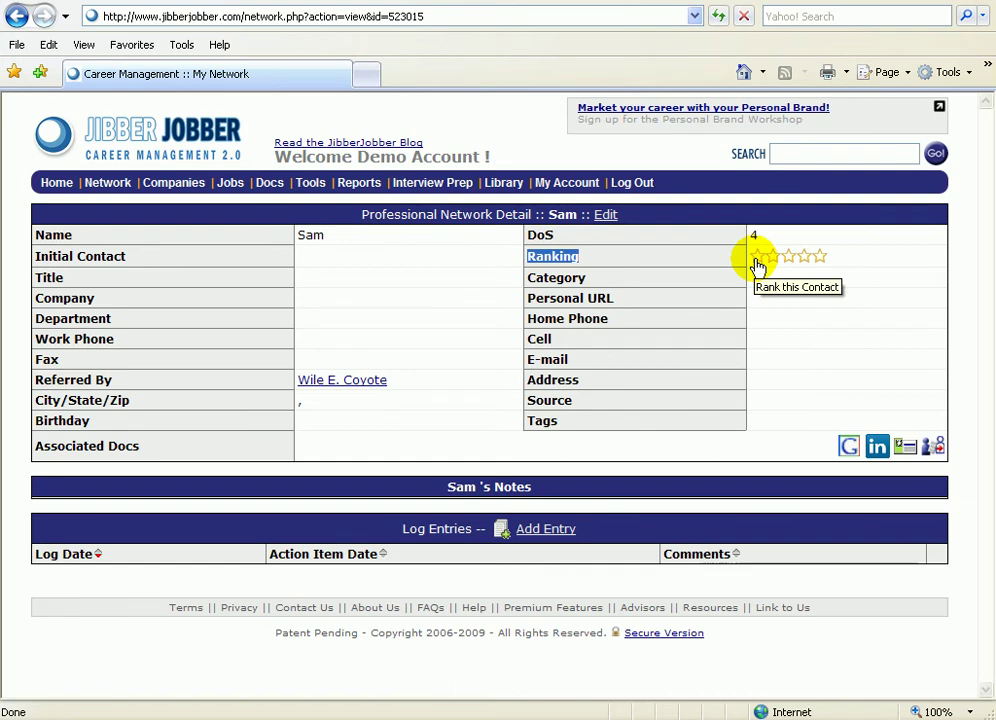
left_click(818, 259)
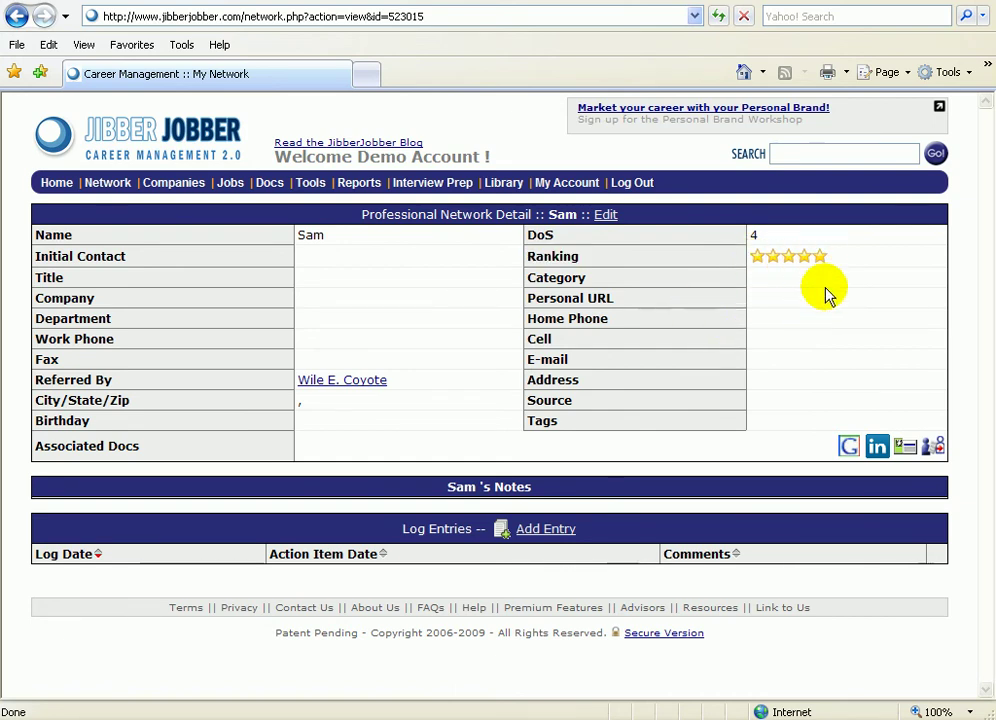